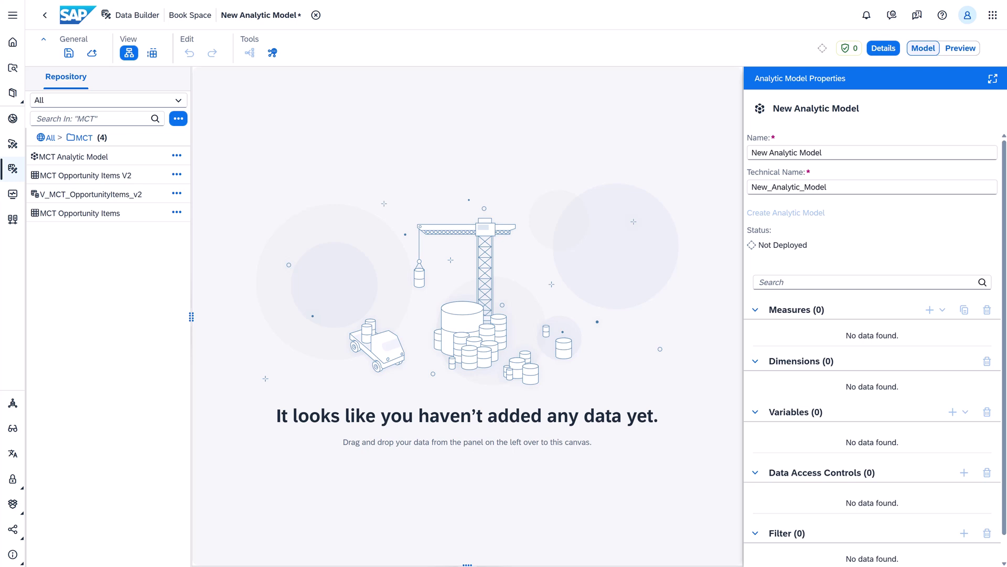
# Build the new analytic model from MCT Analytic Model, copying everything and keeping Reference Date inherited
pyautogui.moveTo(131, 165); pyautogui.dragTo(336, 185)
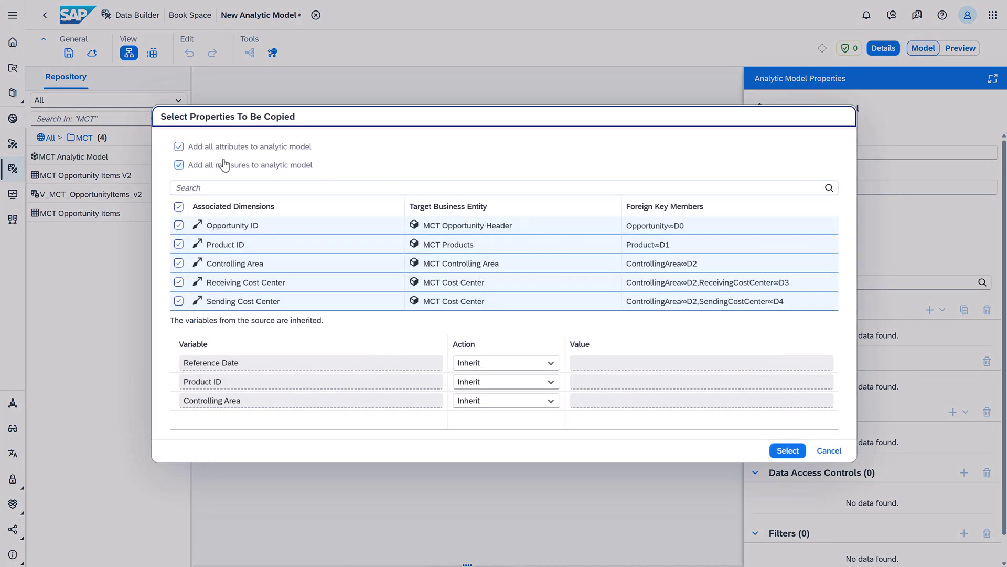
pyautogui.click(504, 371)
pyautogui.click(505, 377)
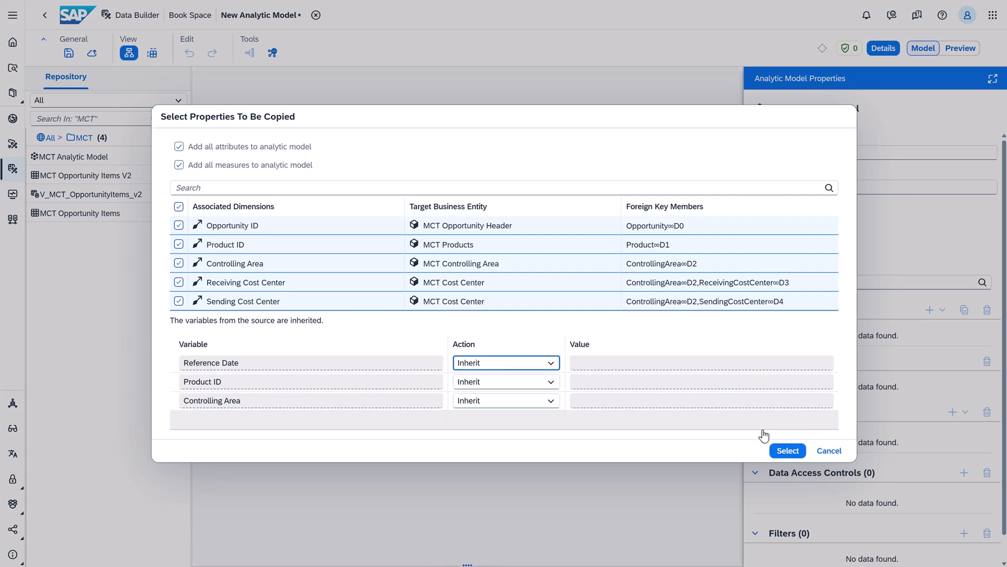
pyautogui.click(787, 451)
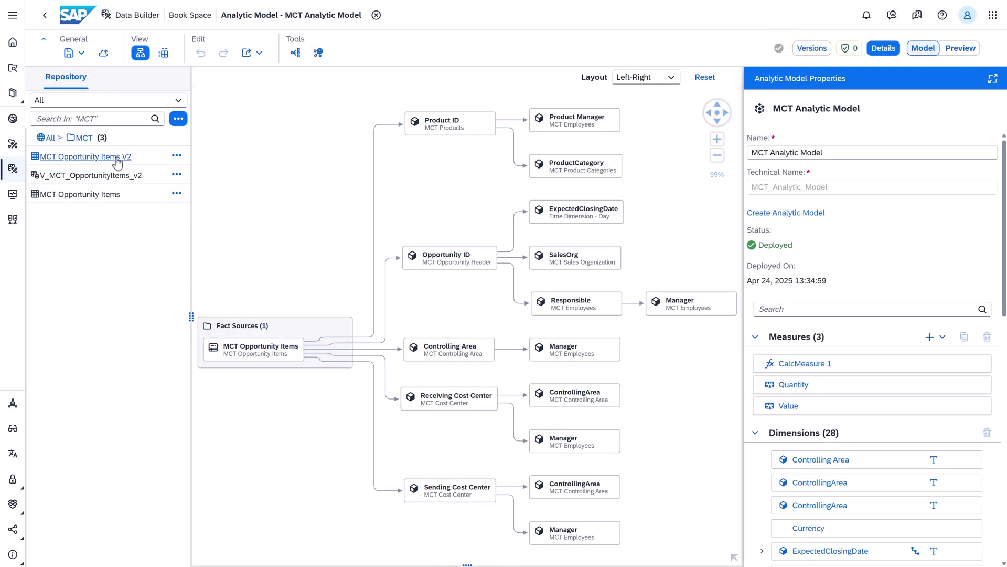
# Swap the fact source for MCT Opportunity Items V2 and confirm the replacement
pyautogui.moveTo(148, 163); pyautogui.dragTo(269, 358)
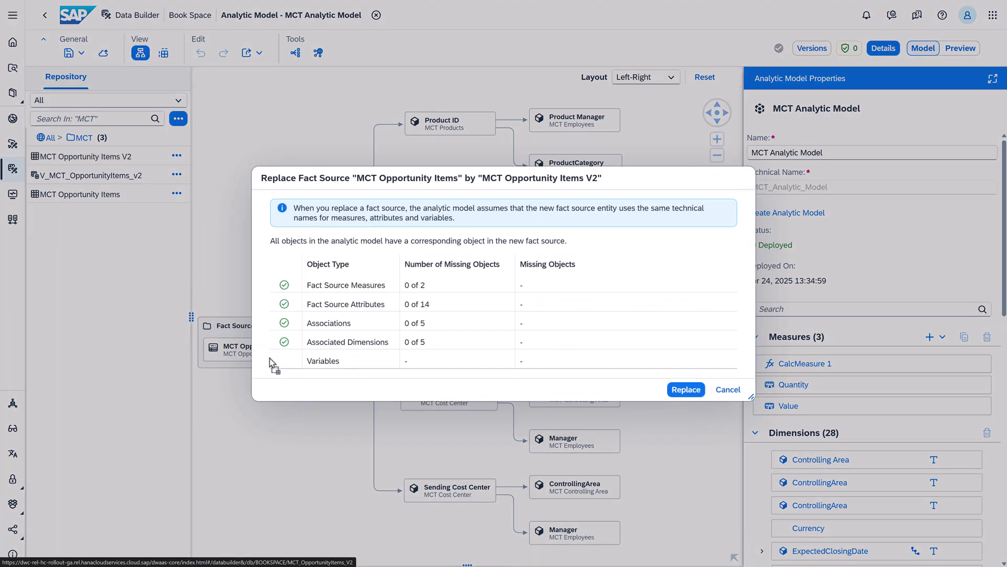
pyautogui.click(686, 389)
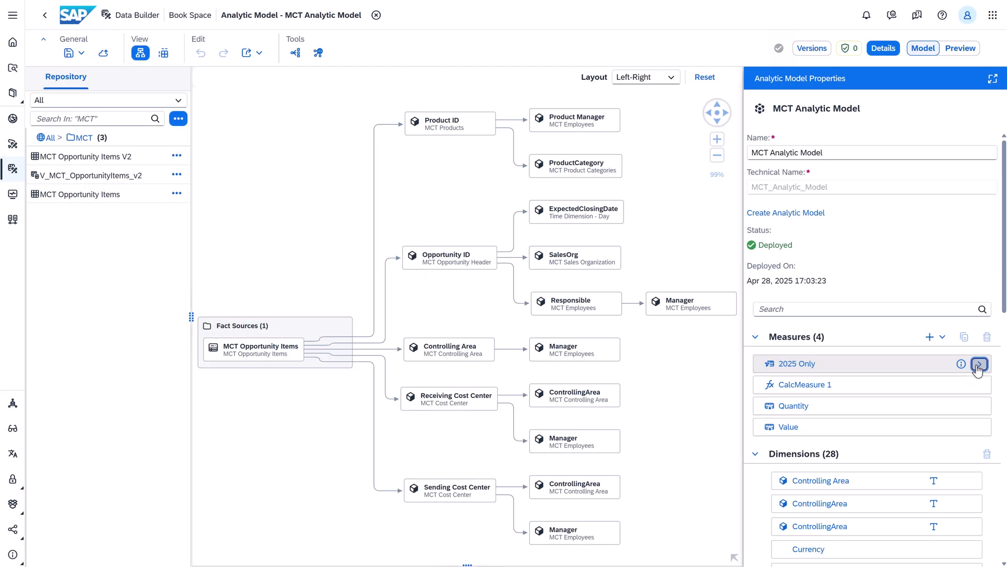
pyautogui.click(979, 364)
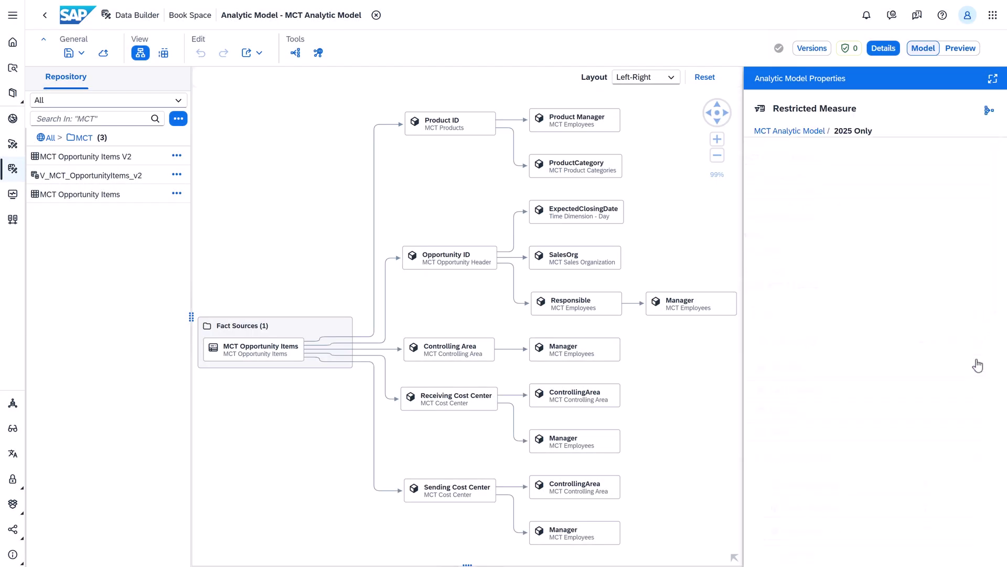
pyautogui.click(989, 113)
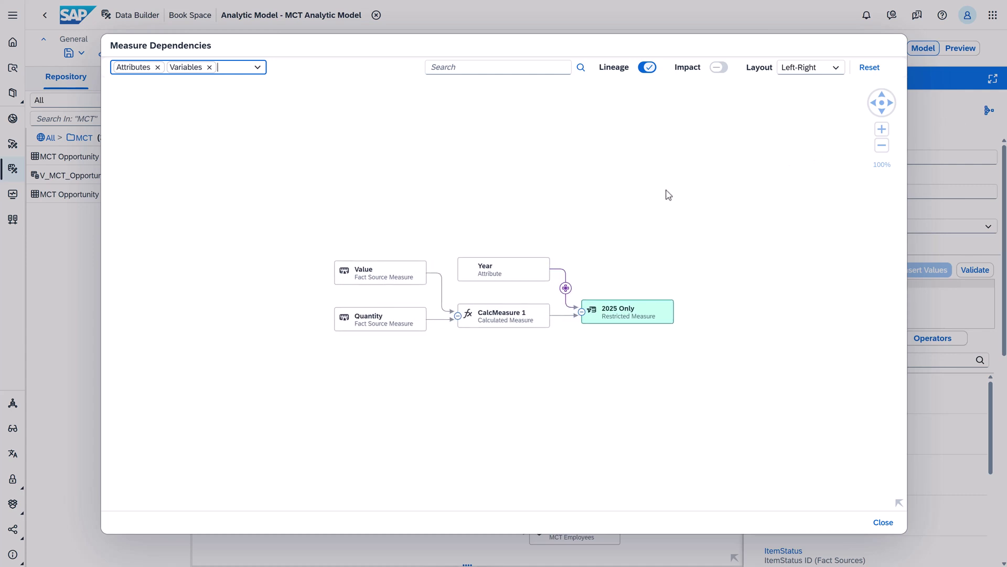
pyautogui.click(488, 328)
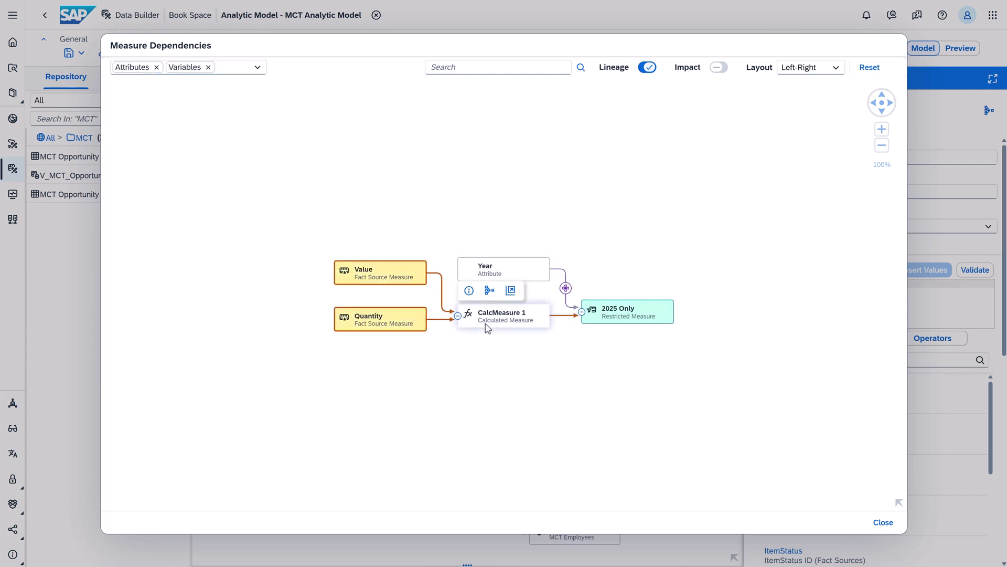
pyautogui.click(490, 292)
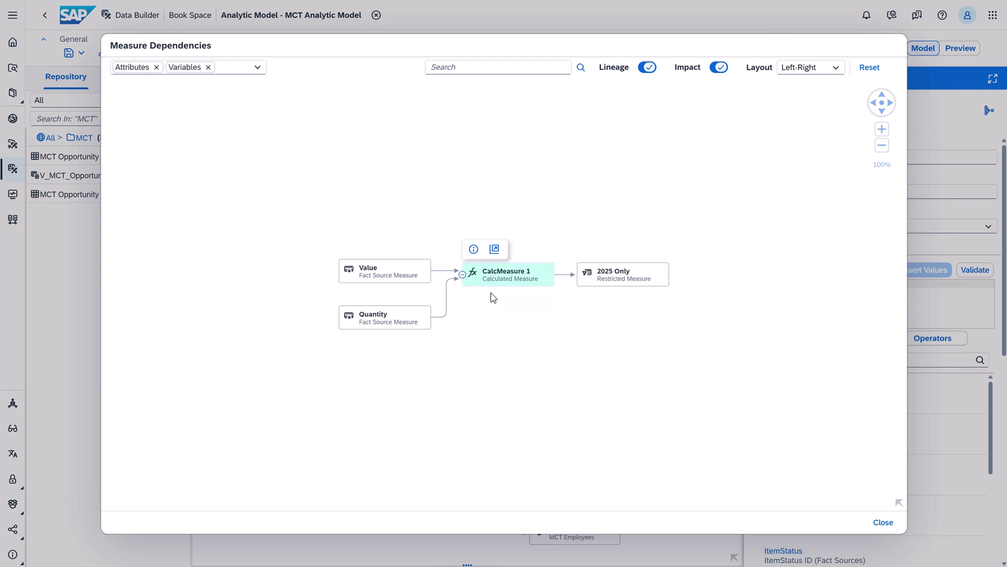
pyautogui.click(606, 282)
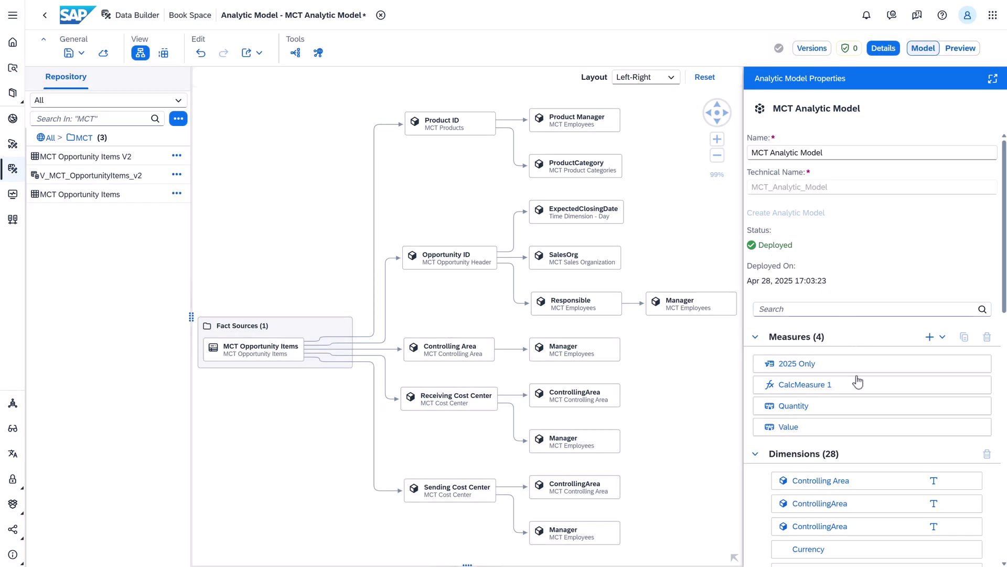
# Set CalcMeasure 1's Scale to Thousand, then open its Decimal Places choices
pyautogui.click(979, 387)
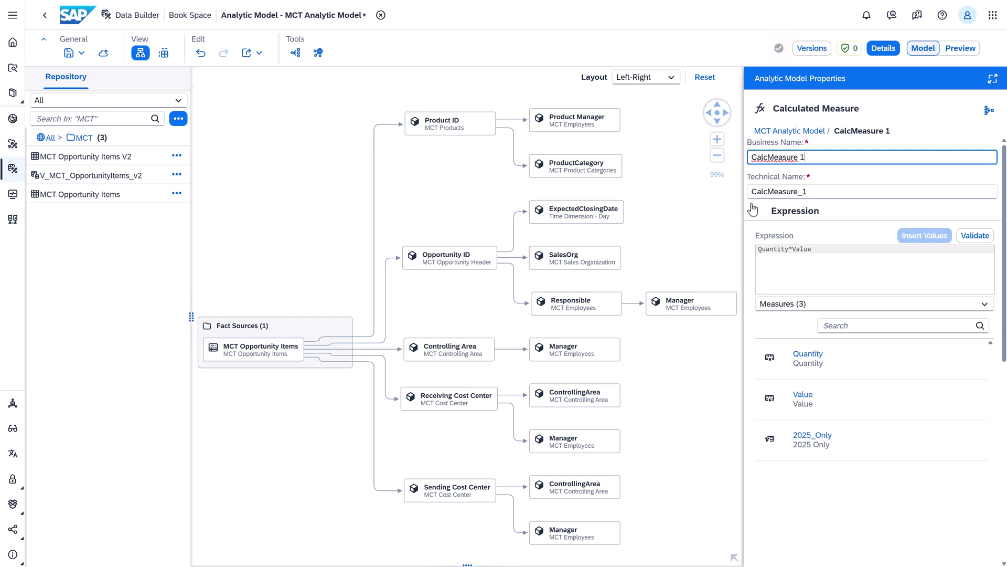
pyautogui.click(756, 213)
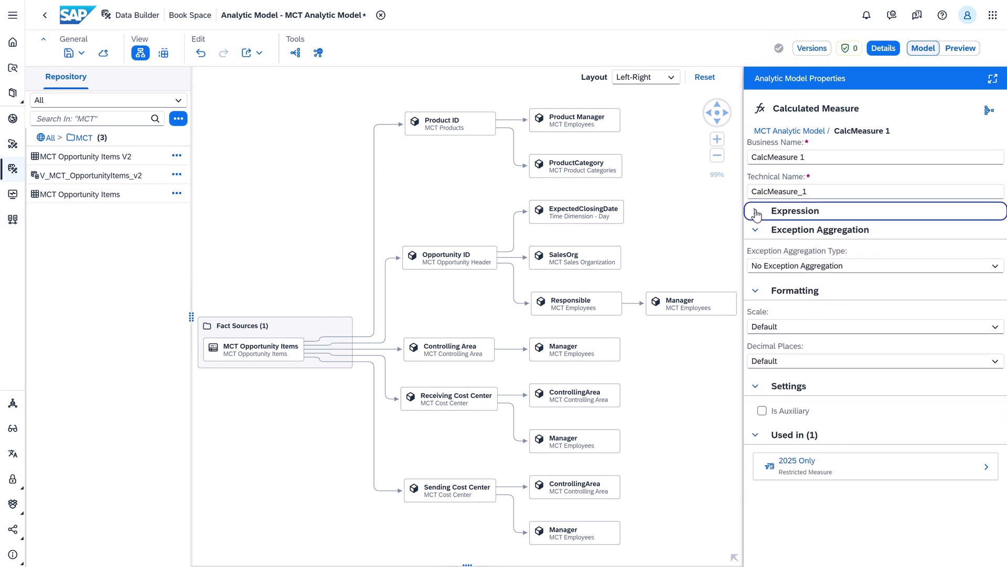
pyautogui.click(841, 328)
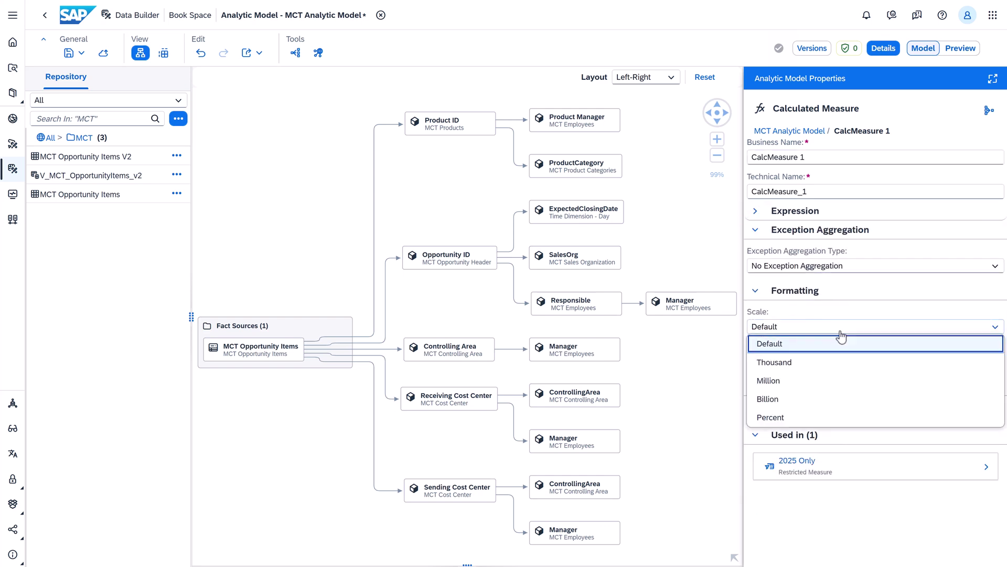
pyautogui.click(825, 363)
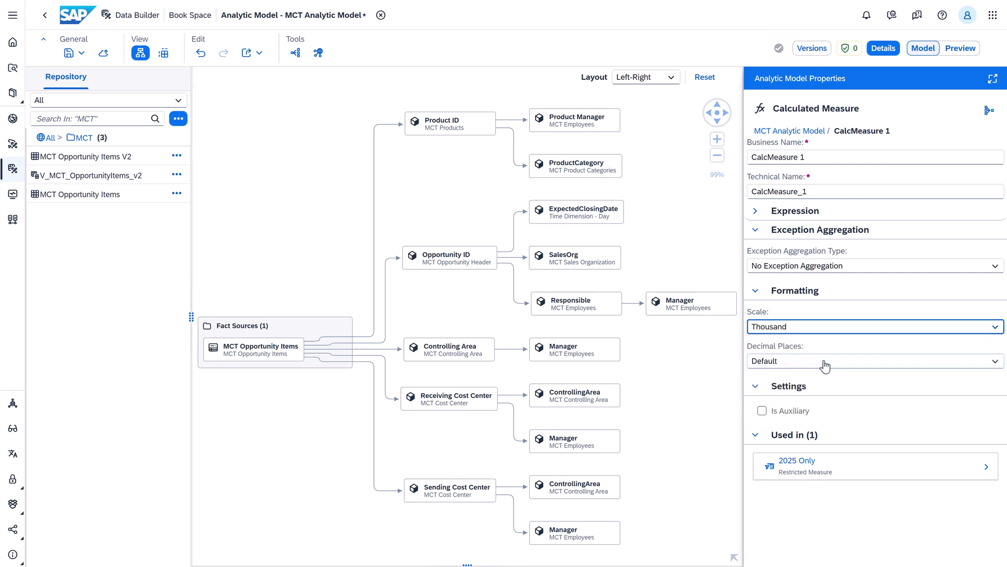
pyautogui.click(826, 362)
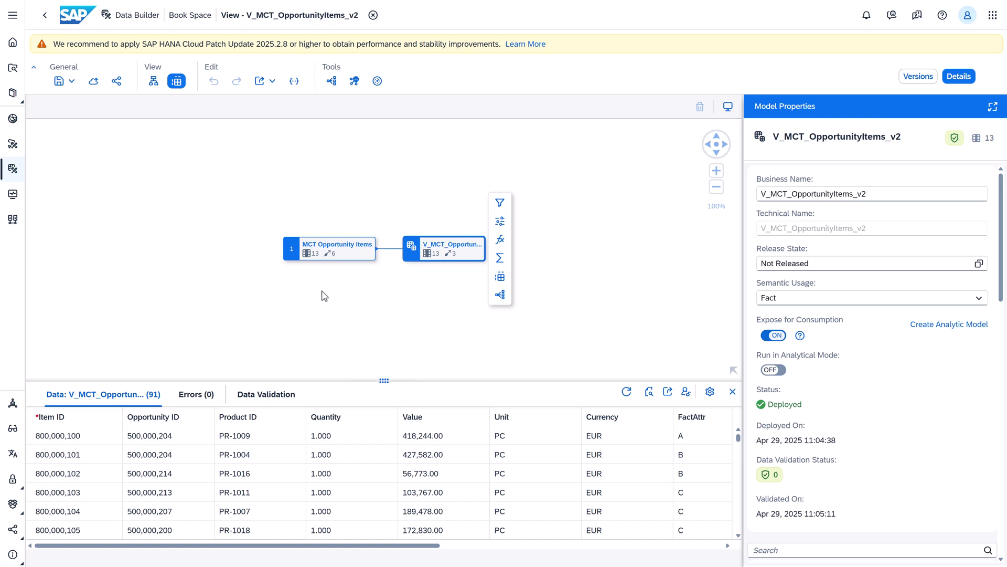
# Review the Data Validation results for MCT_Products, MCT_ControllingArea and MCT_Opportunities
pyautogui.click(281, 403)
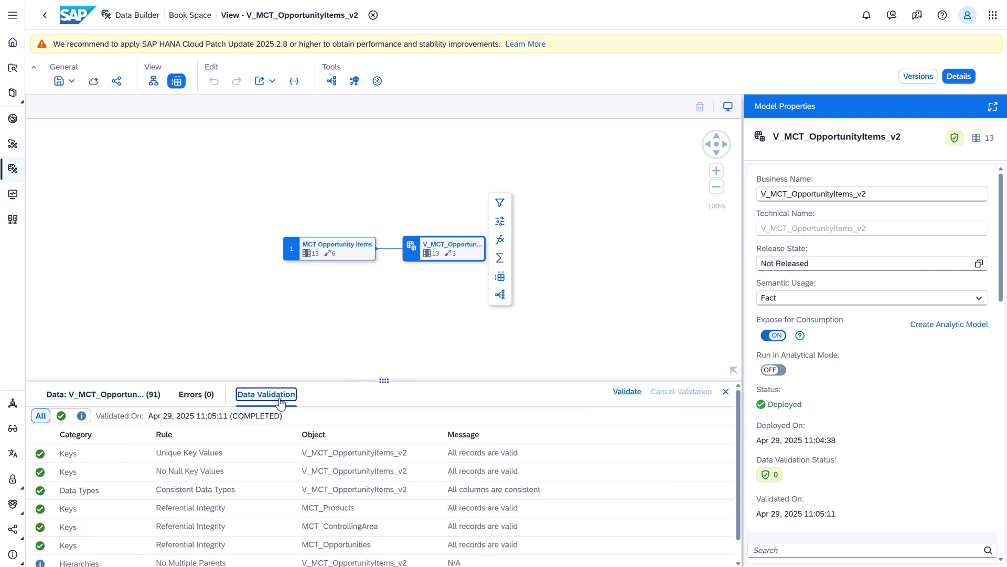
pyautogui.moveTo(383, 377); pyautogui.dragTo(384, 307)
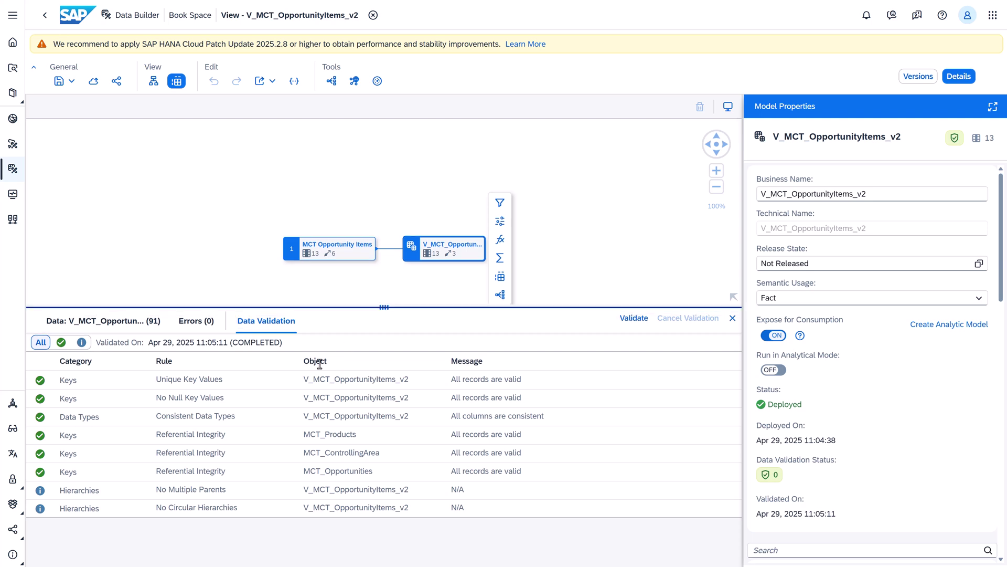
pyautogui.click(236, 439)
pyautogui.click(235, 459)
pyautogui.click(236, 471)
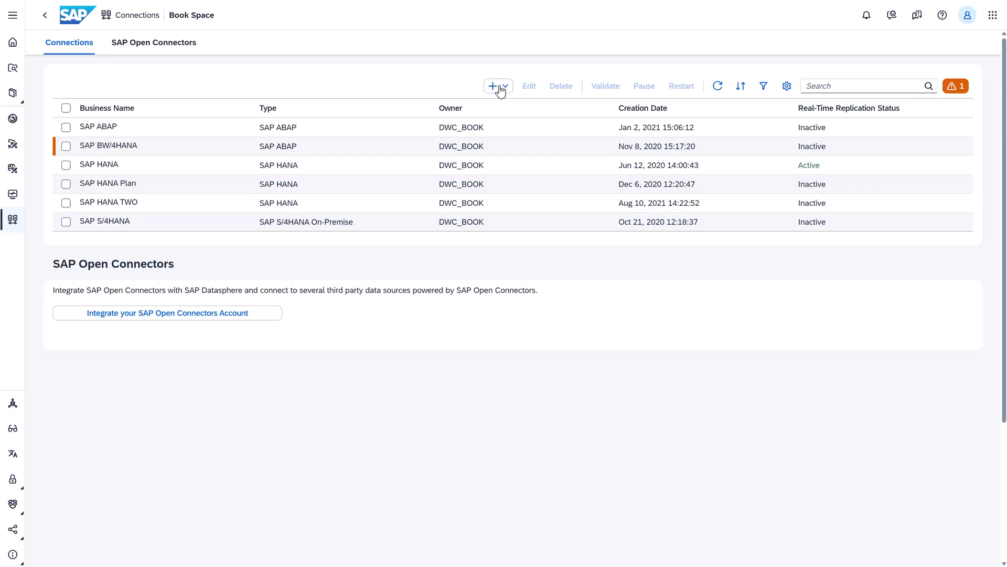
# Start a new connection and view the supported features of Microsoft SQL Server
pyautogui.click(502, 105)
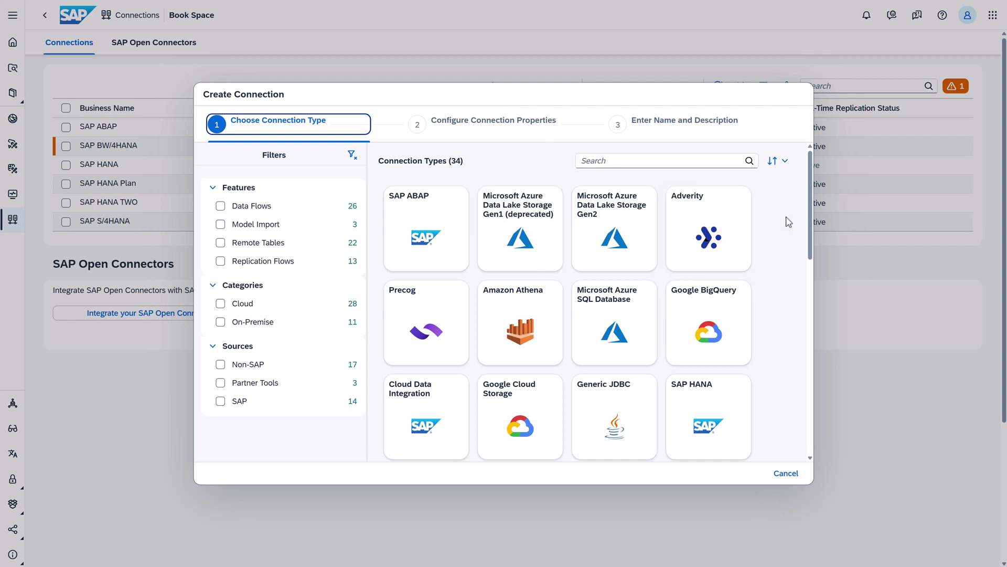
pyautogui.moveTo(810, 205); pyautogui.dragTo(822, 296)
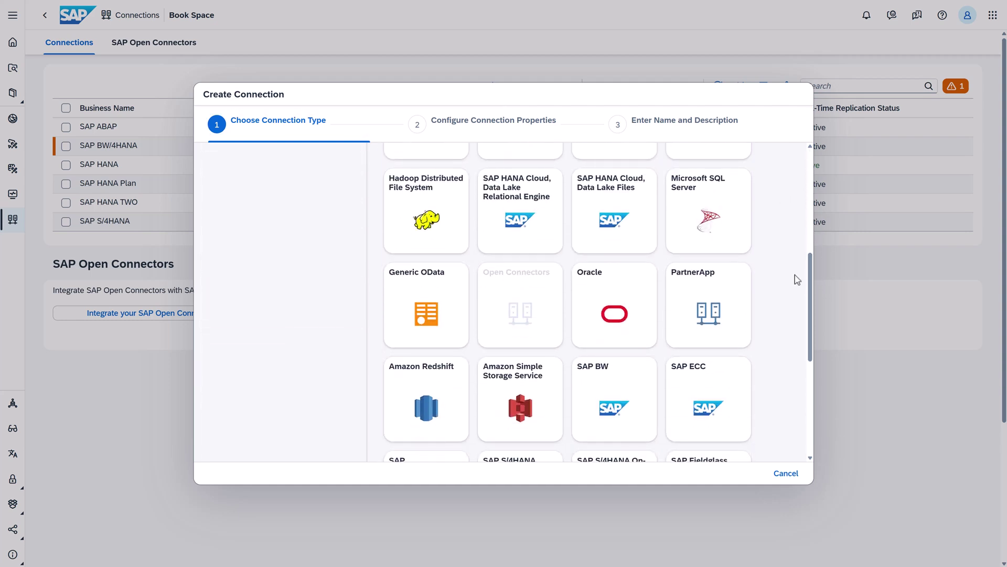
pyautogui.click(741, 247)
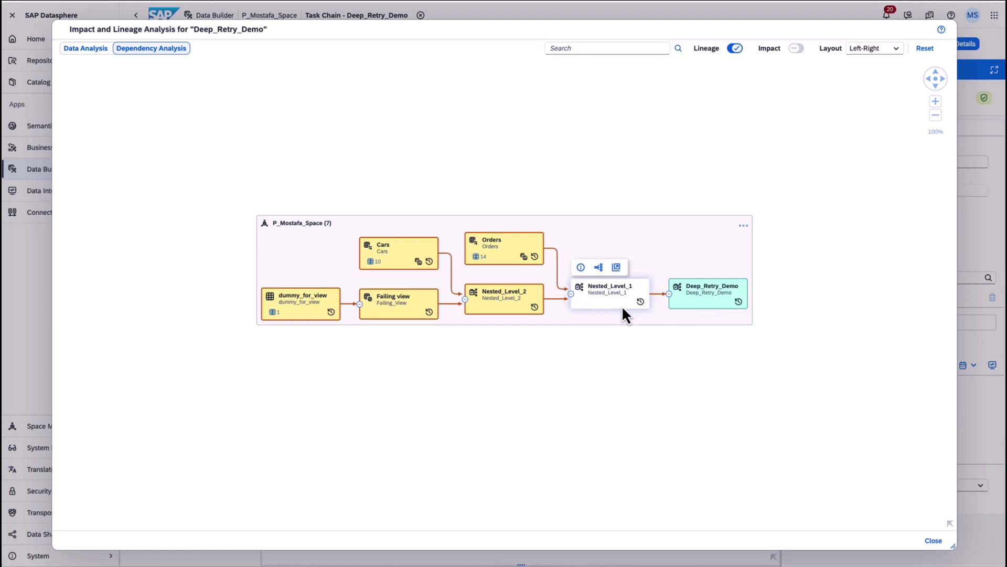
# Close the Deep_Retry_Demo lineage analysis and open the Run Status monitor
pyautogui.moveTo(414, 311)
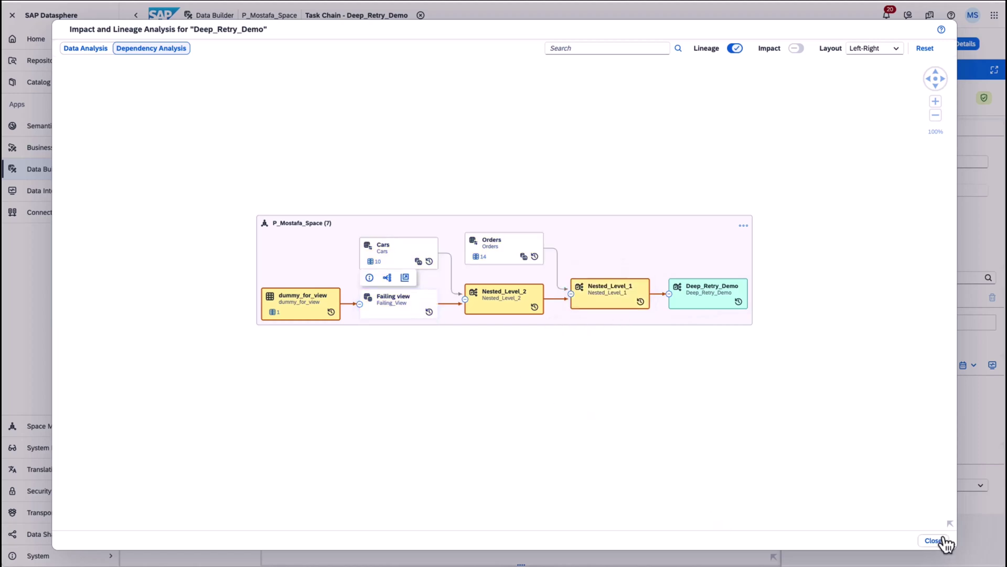
pyautogui.click(937, 541)
pyautogui.click(992, 365)
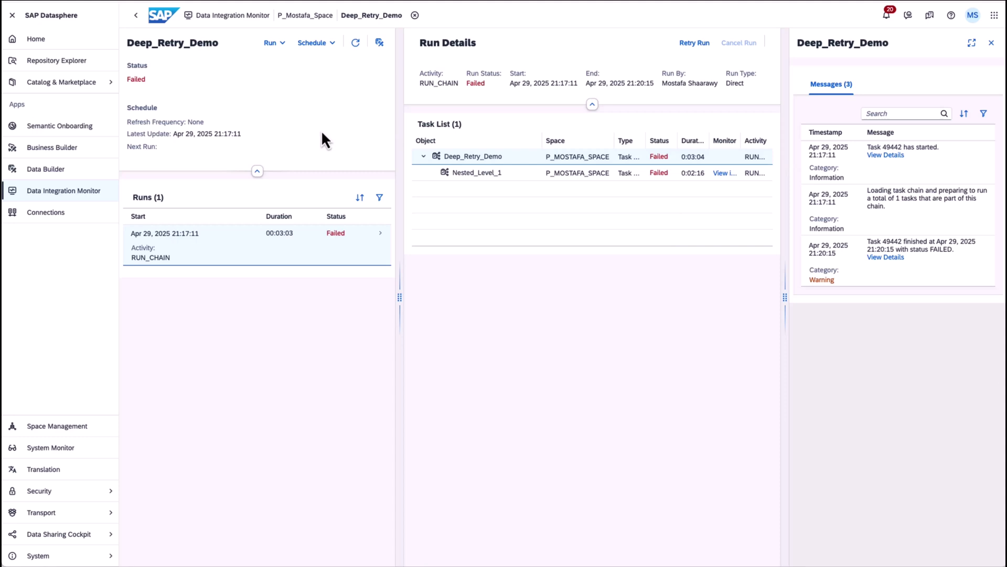
# Retry Deep_Retry_Demo's latest run, then inspect Nested_Level_2's Failing view and refresh the status
pyautogui.click(277, 43)
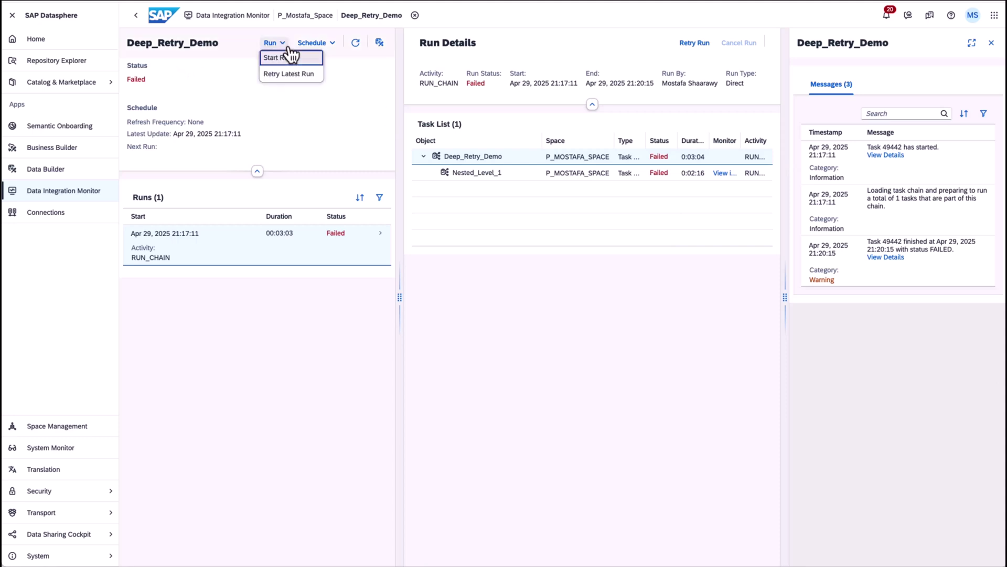
pyautogui.click(290, 74)
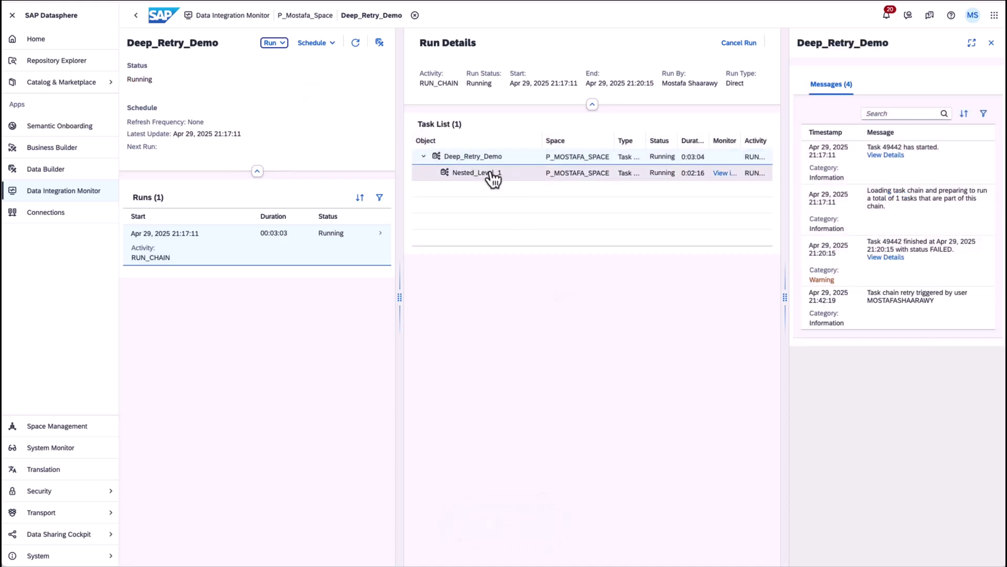
pyautogui.click(724, 175)
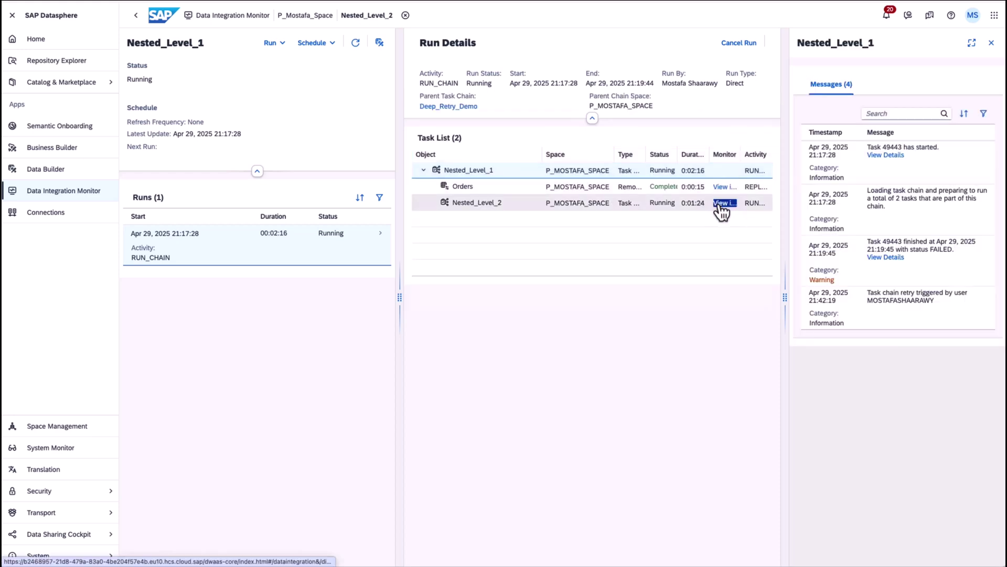
pyautogui.click(720, 201)
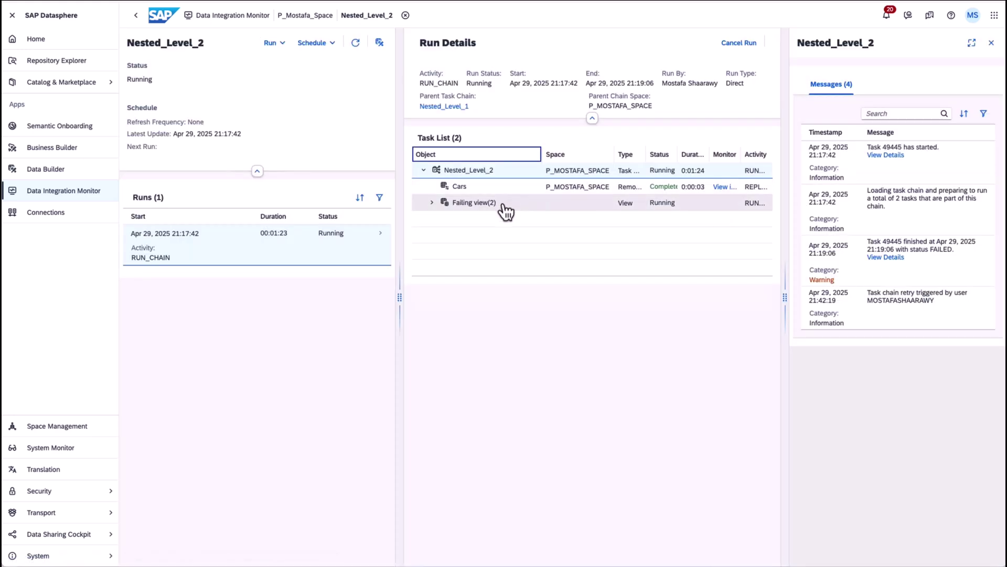
pyautogui.click(430, 204)
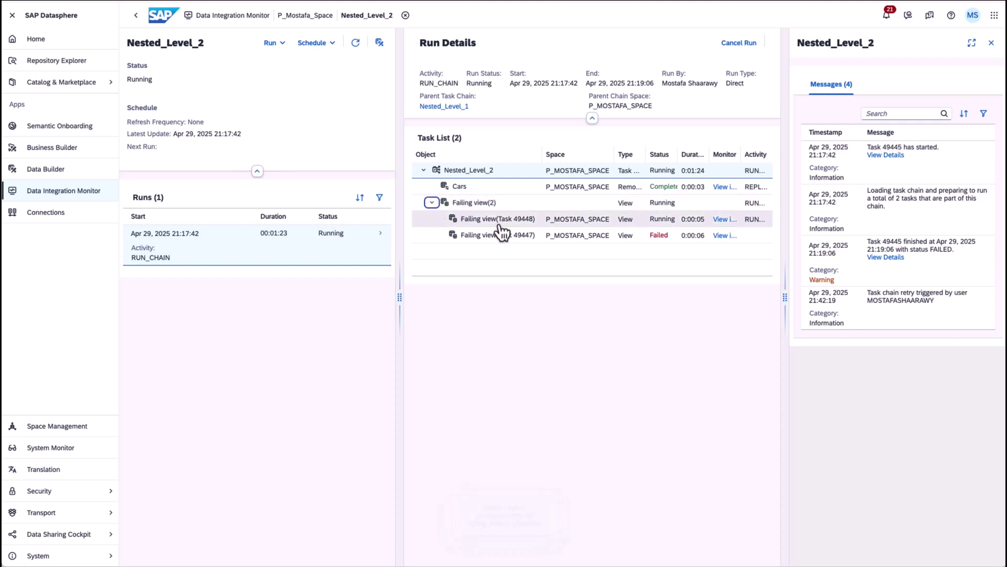
pyautogui.click(356, 43)
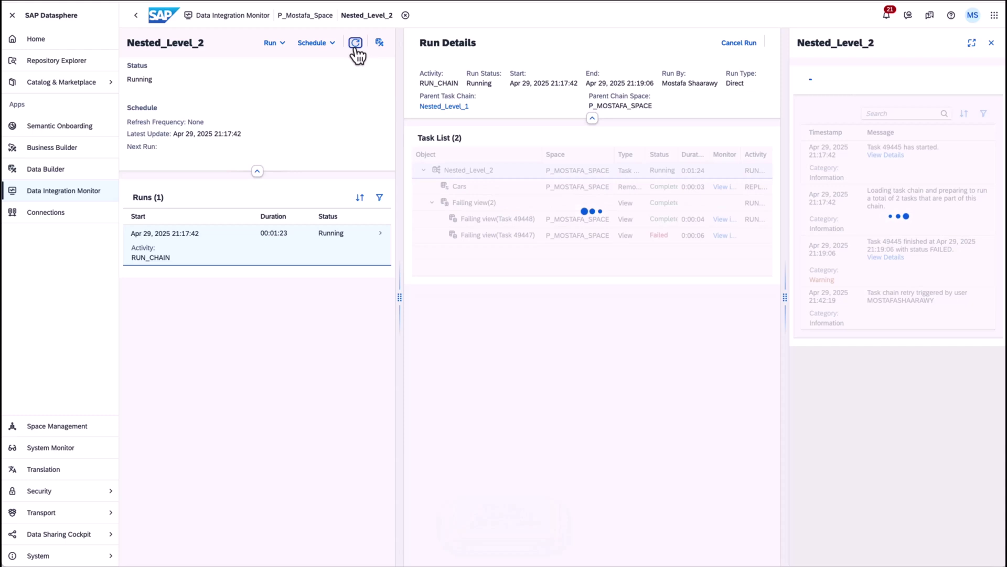